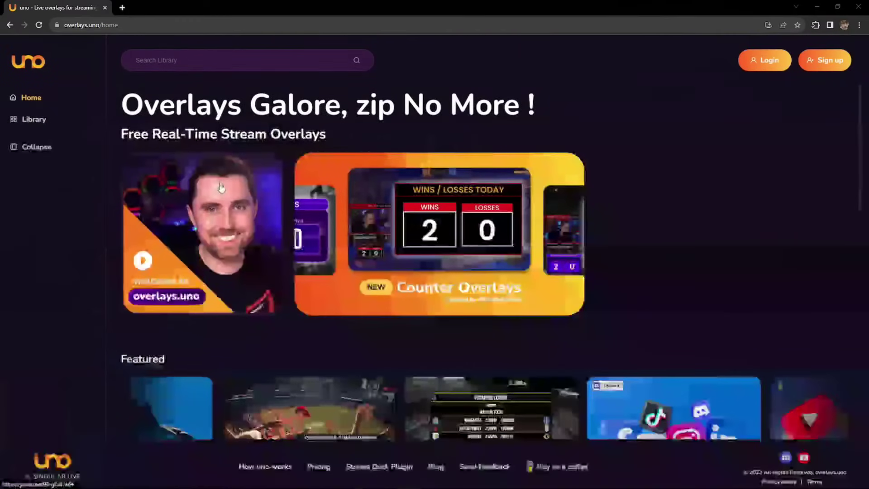
- Go to overlays.uno to load its Free Real-Time Stream Overlays home page
click(68, 25)
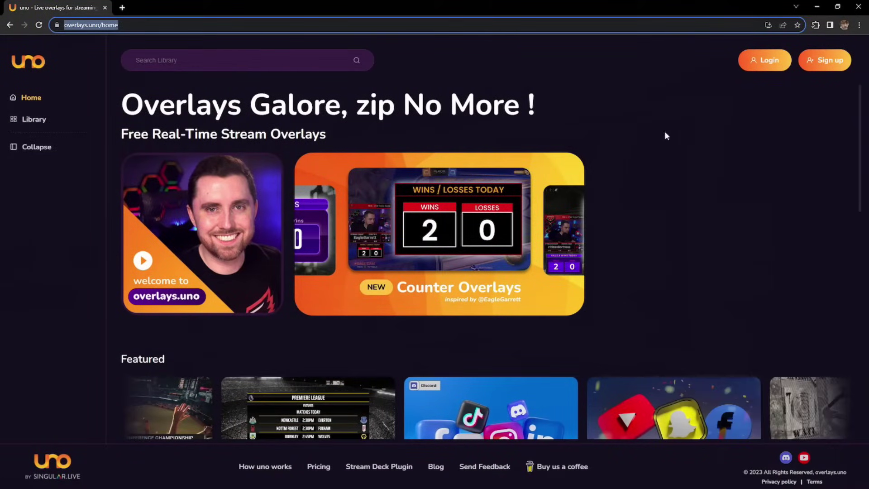
- Create an overlays.uno account and open the Library of 491 overlays
click(665, 136)
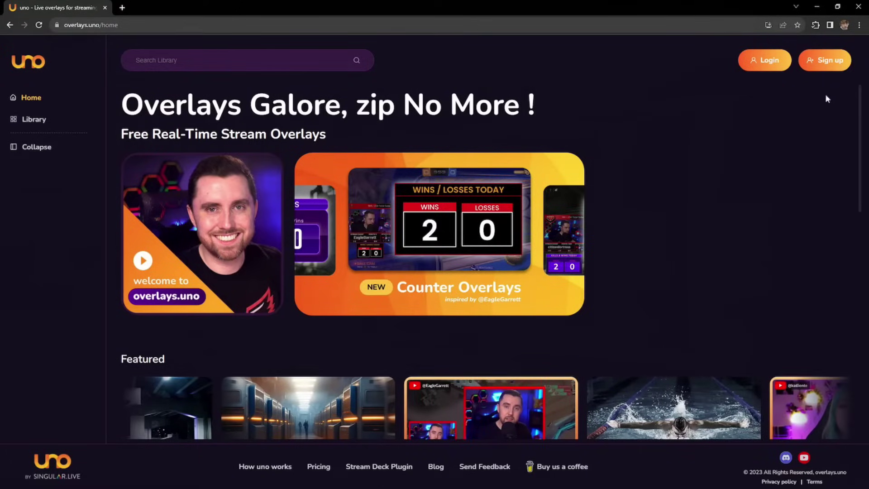
click(828, 64)
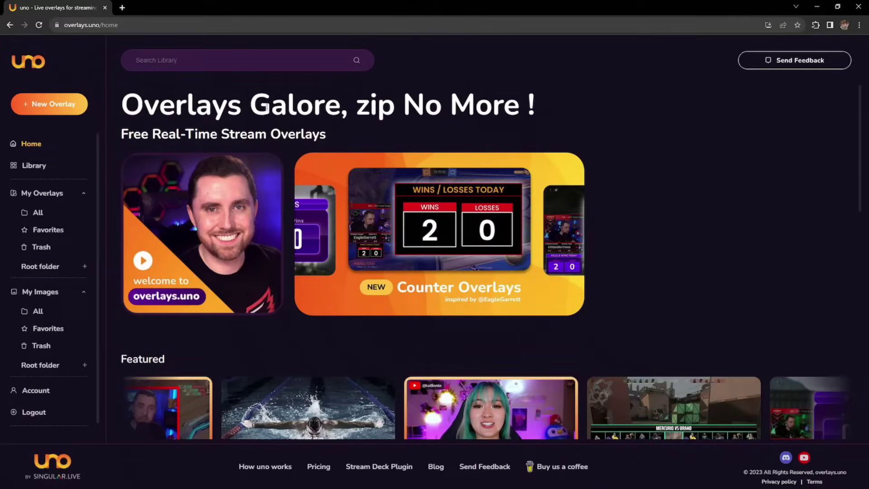
click(27, 166)
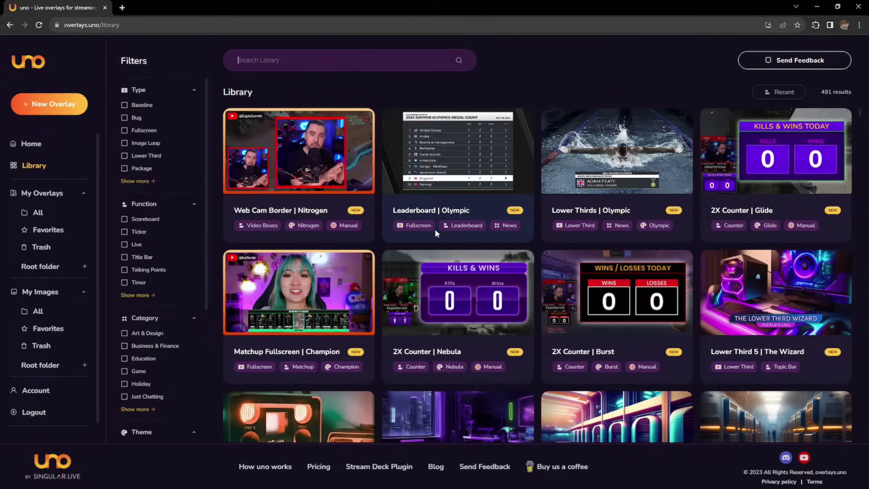
- Find Lower Third | Palladium among the Just Chatting overlays and add it to My Overlays
scroll(436, 233, down, 10)
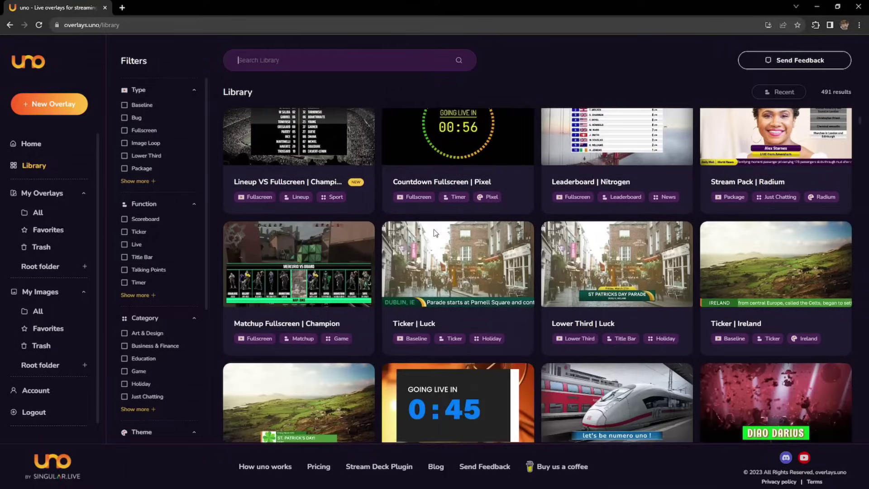
scroll(435, 233, down, 15)
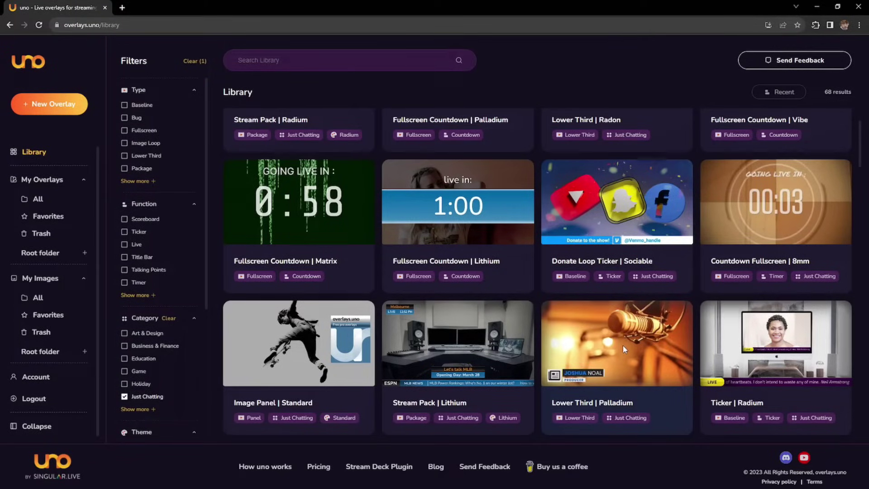
click(623, 343)
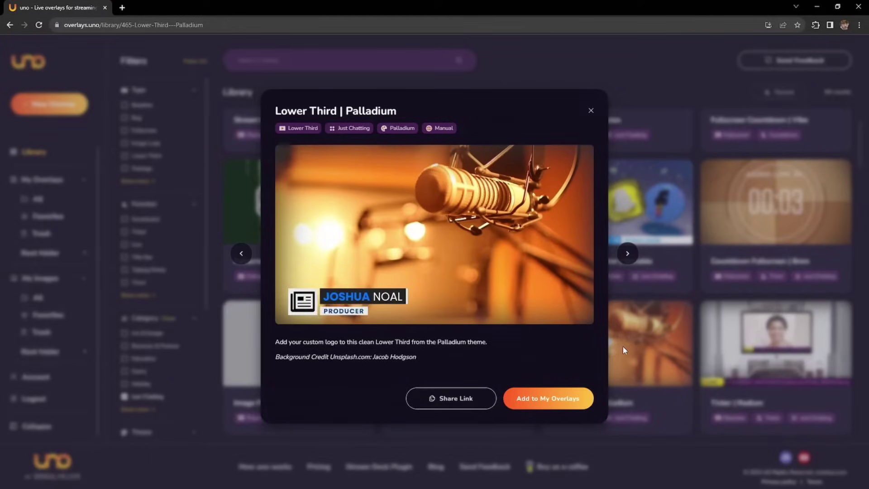
click(550, 404)
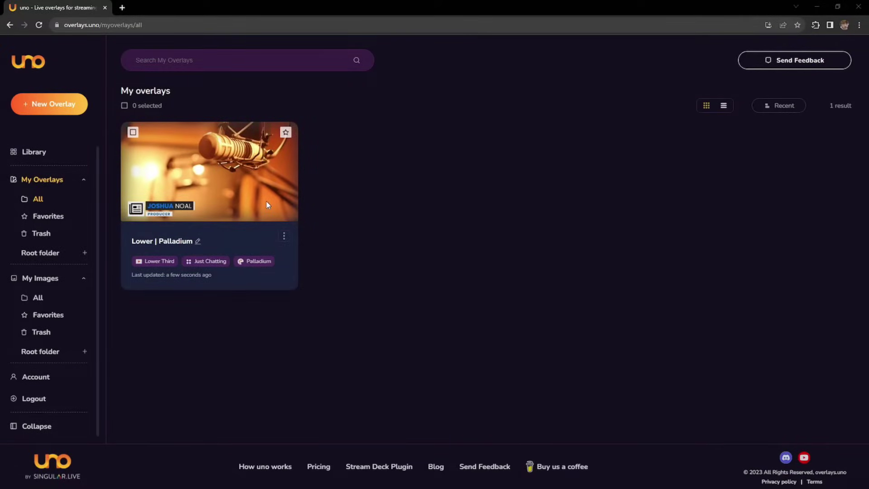
click(283, 235)
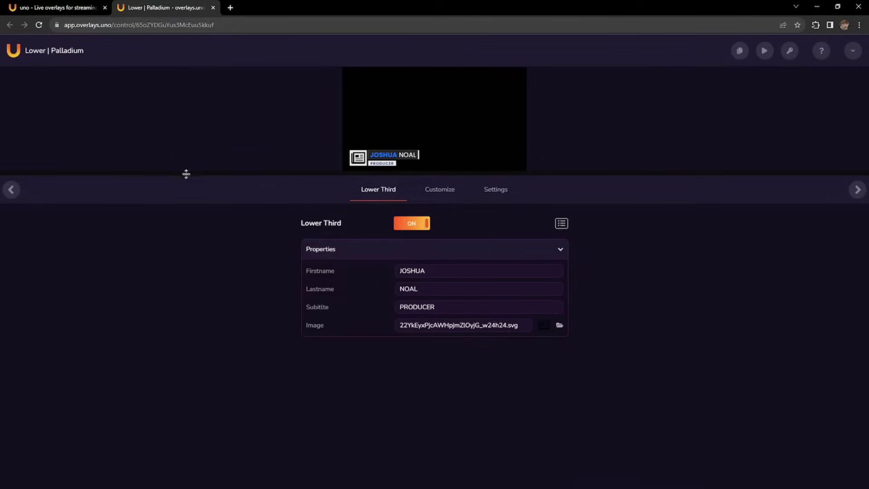
- Replace the lower third's first and last names JOSHUA NOAL with GenX Tech
click(430, 196)
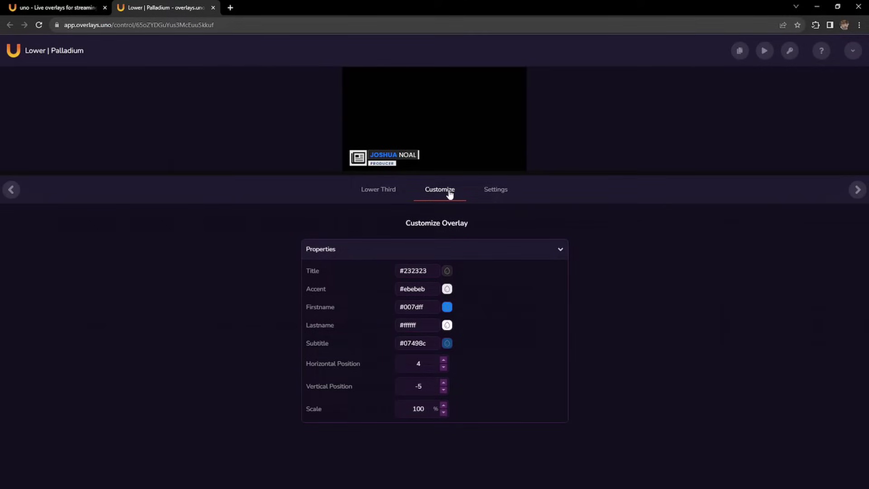
click(378, 189)
click(346, 269)
text(Gen)
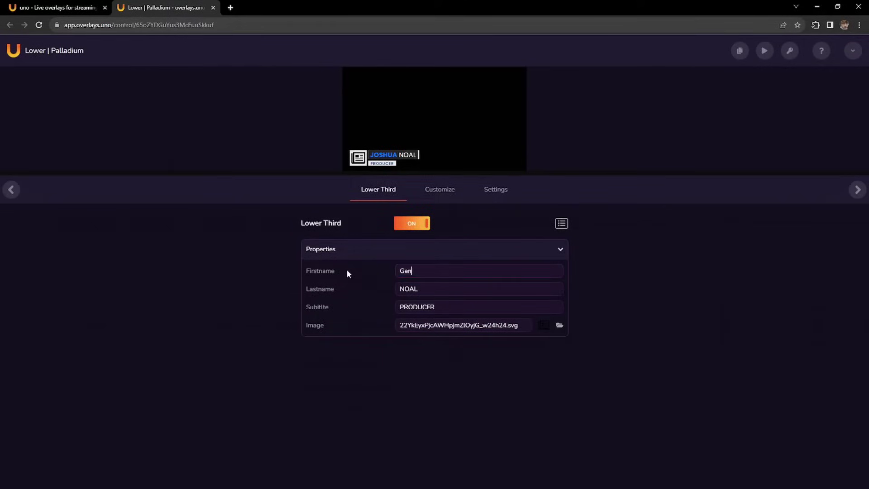
text(X)
click(439, 292)
key(BackSpace)
key(BackSpace)
key(BackSpace)
key(BackSpace)
text(Tech)
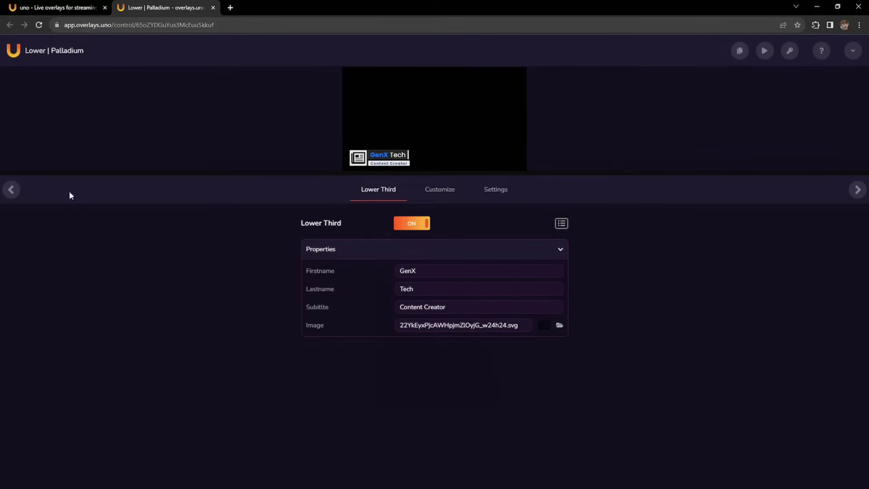
- Upload the X Spin.gif animation to My Images and return to the Lower | Palladium page
click(52, 9)
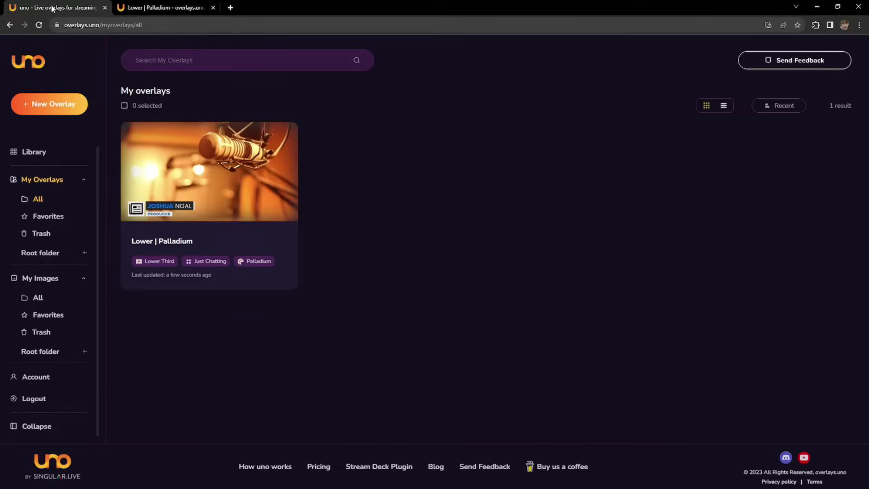
click(50, 278)
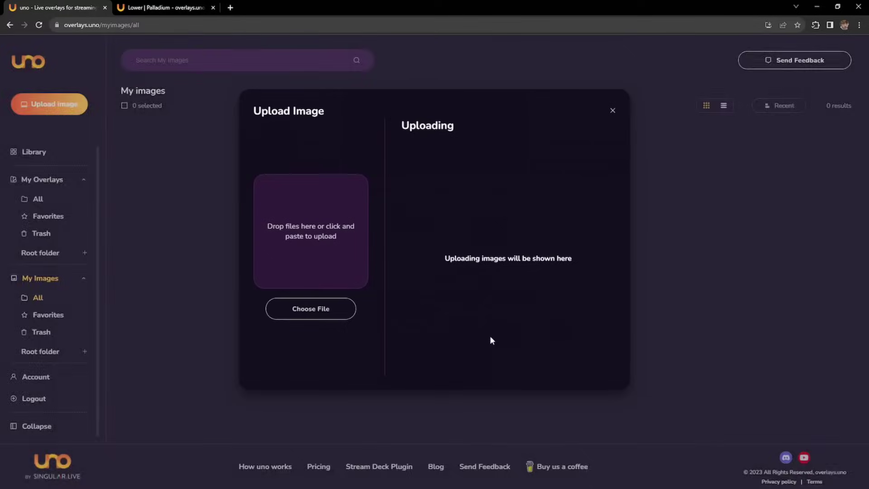
click(491, 339)
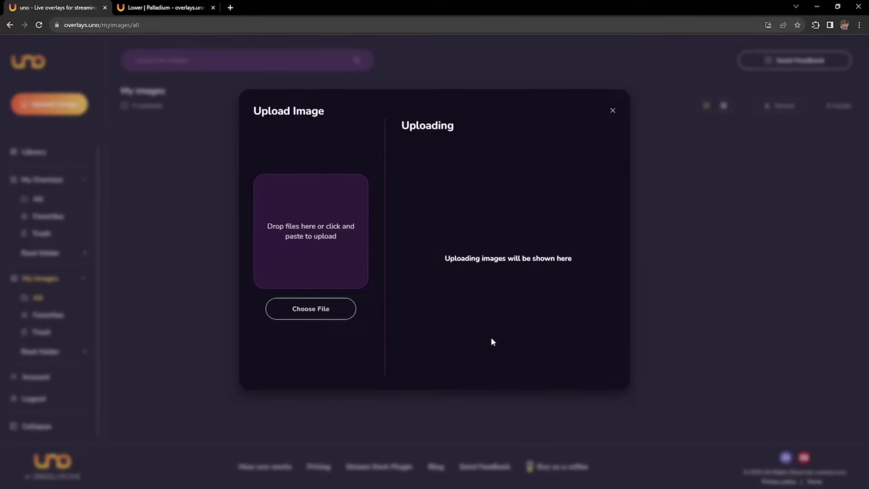
click(311, 309)
click(641, 86)
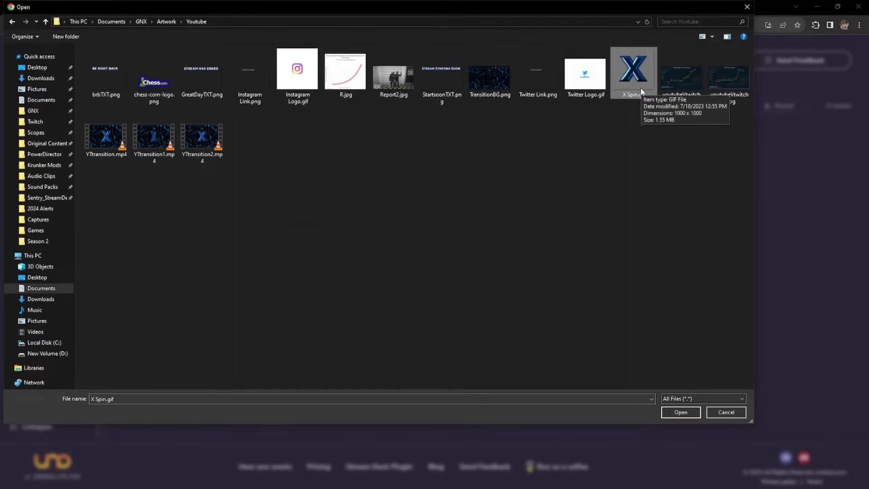
click(675, 411)
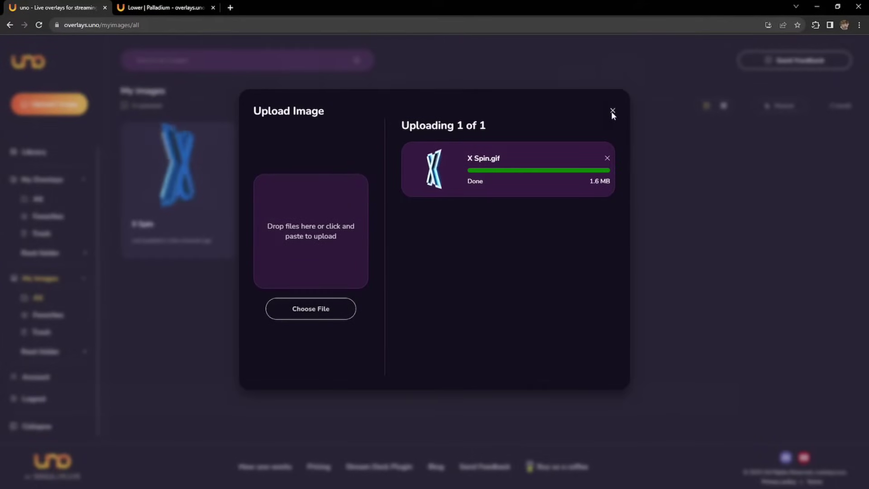
click(612, 110)
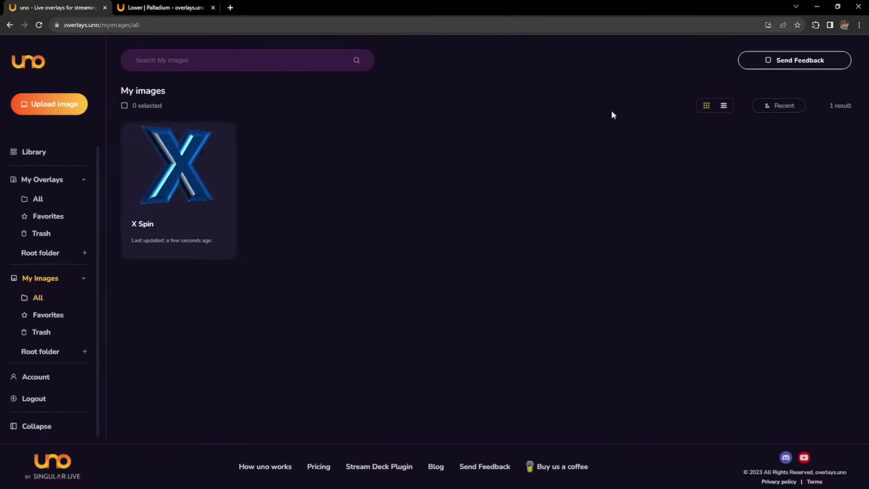
click(166, 8)
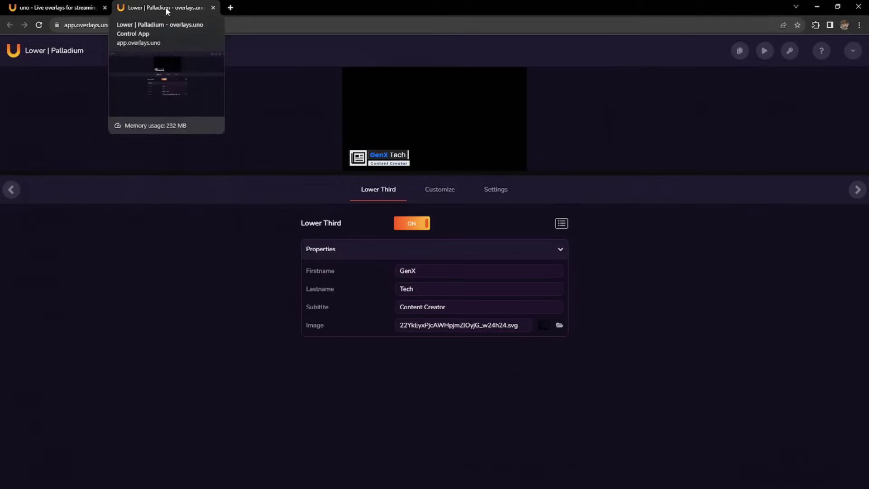
- Set the uploaded X Spin image as the Palladium lower third's logo
click(560, 325)
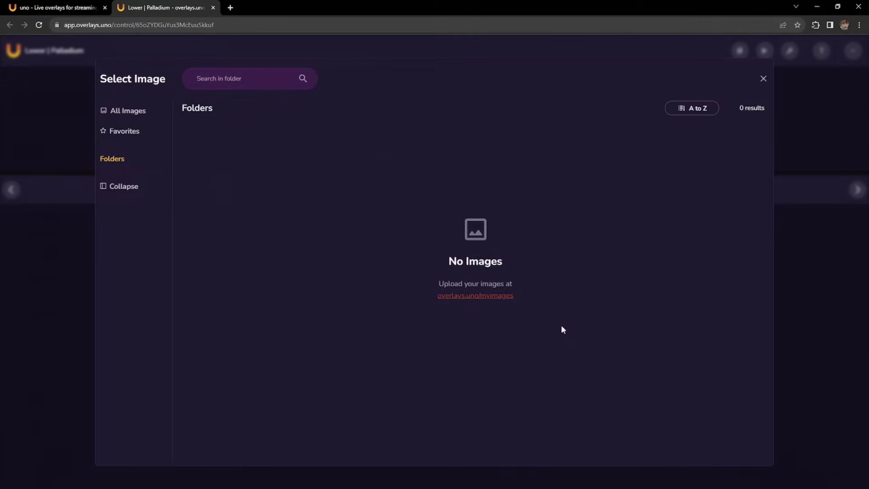
click(133, 113)
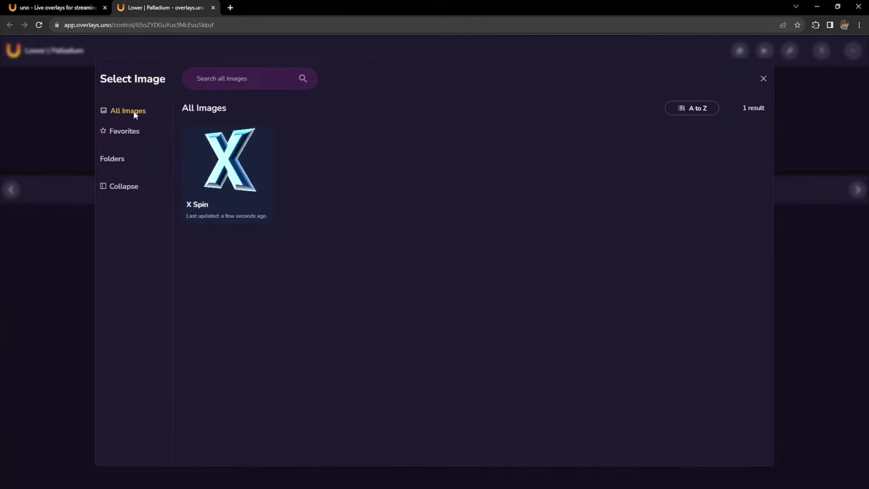
click(240, 173)
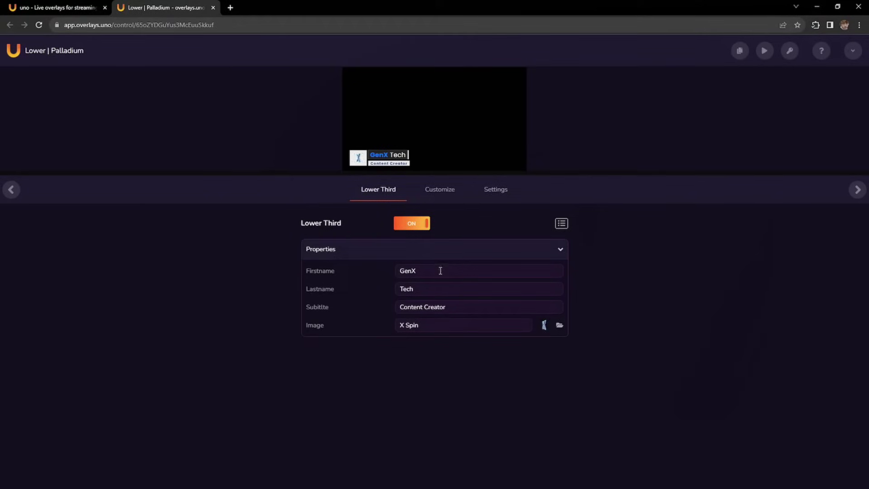
click(445, 192)
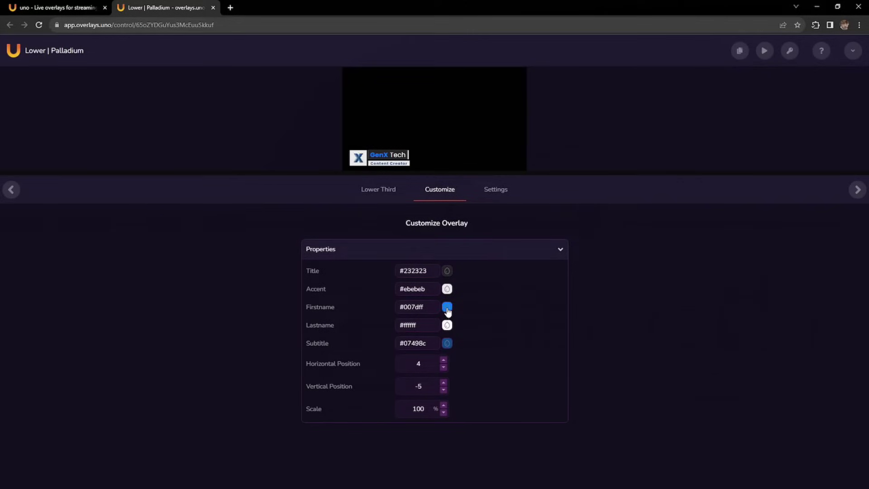
- Change the first name colour to blue #0025ff and copy the overlay's output URL
click(447, 309)
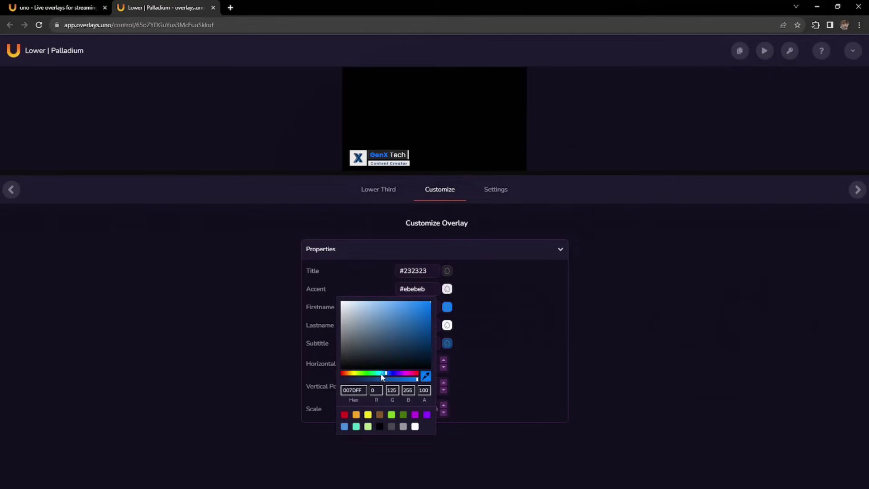
drag(386, 373, 368, 373)
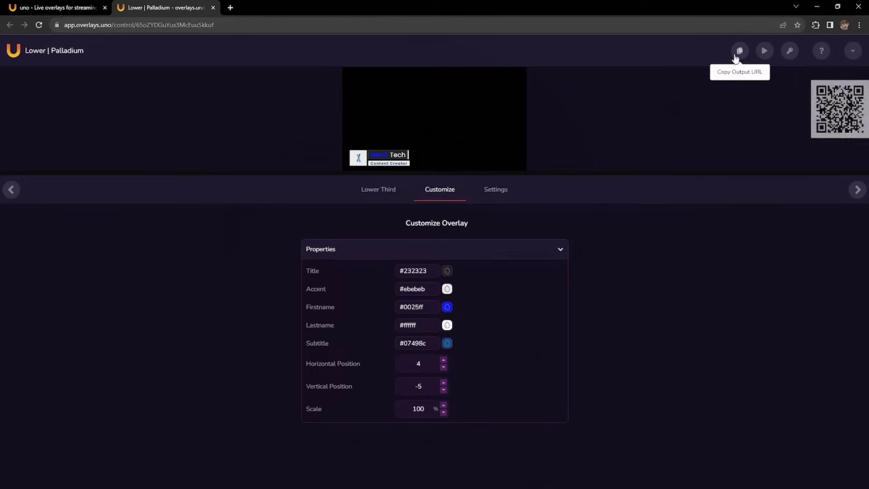
mouse_move(764, 58)
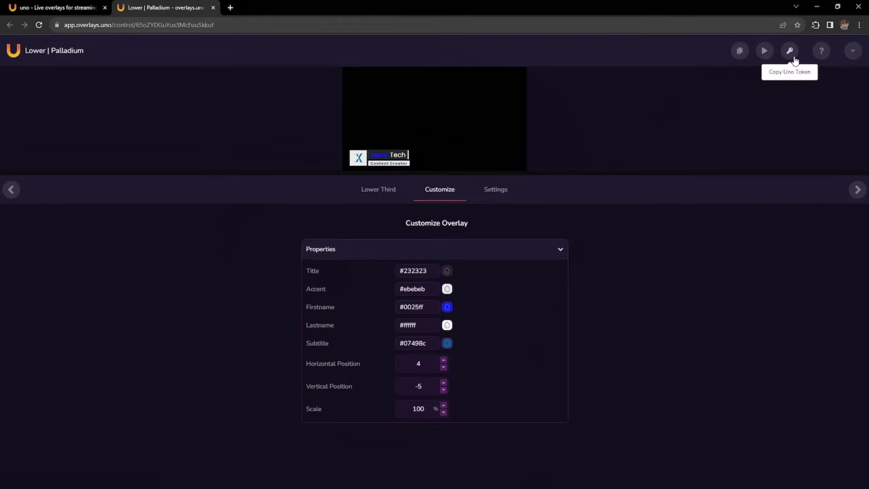
click(741, 58)
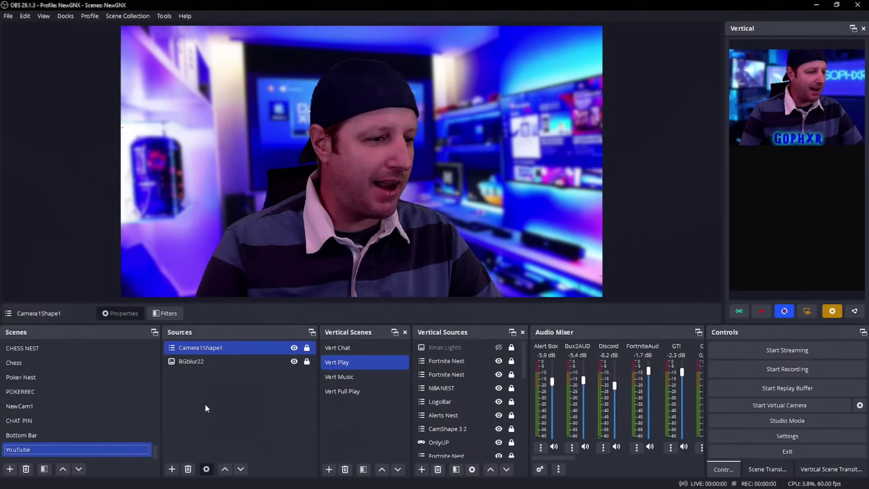
- Add an OBS Browser source with the overlays.uno output URL, enlarged at the camera's lower left
click(173, 468)
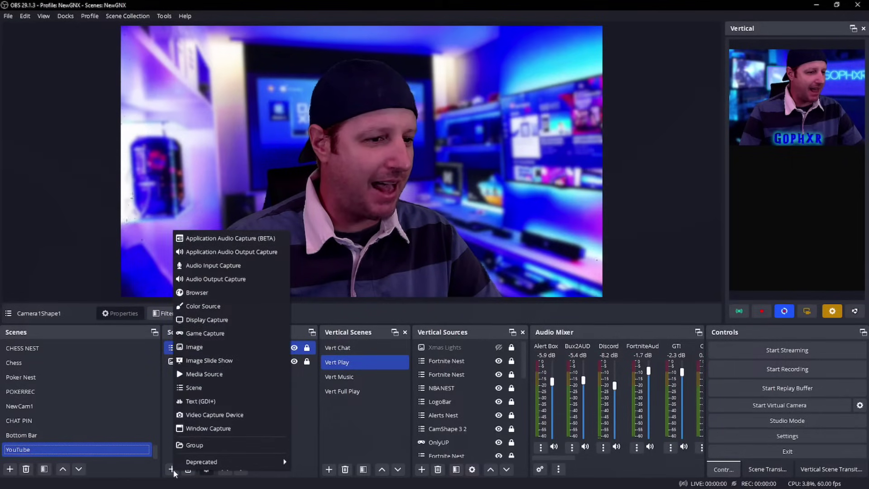
click(197, 292)
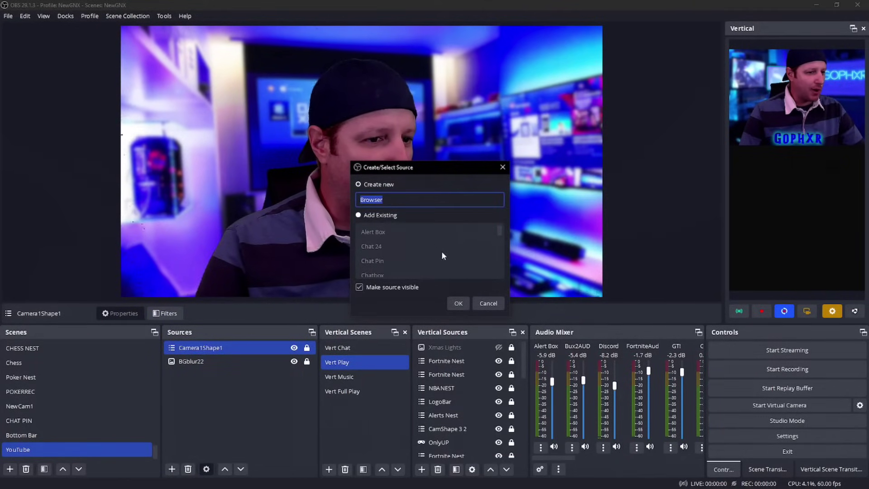
click(458, 303)
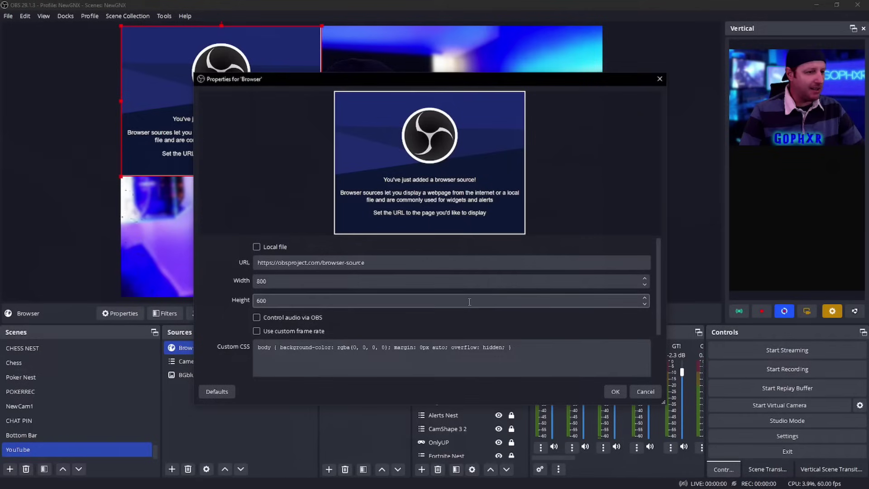
click(319, 264)
key(ctrl+a)
key(BackSpace)
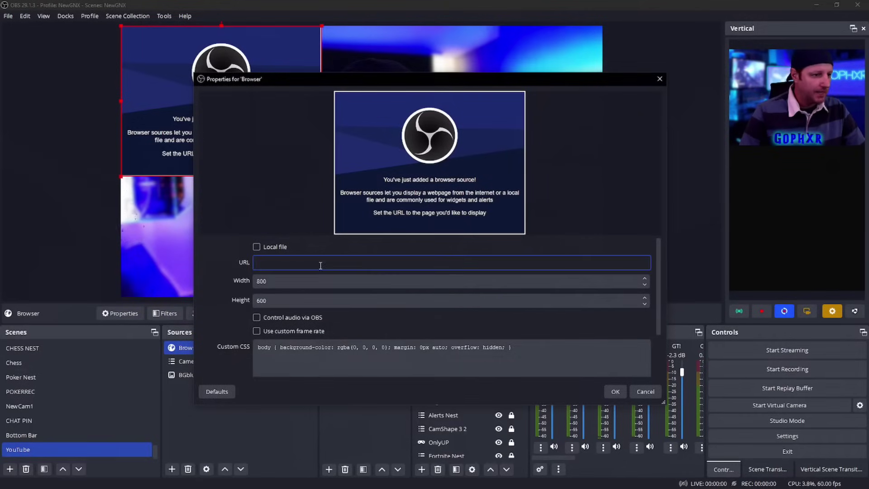
right_click(271, 262)
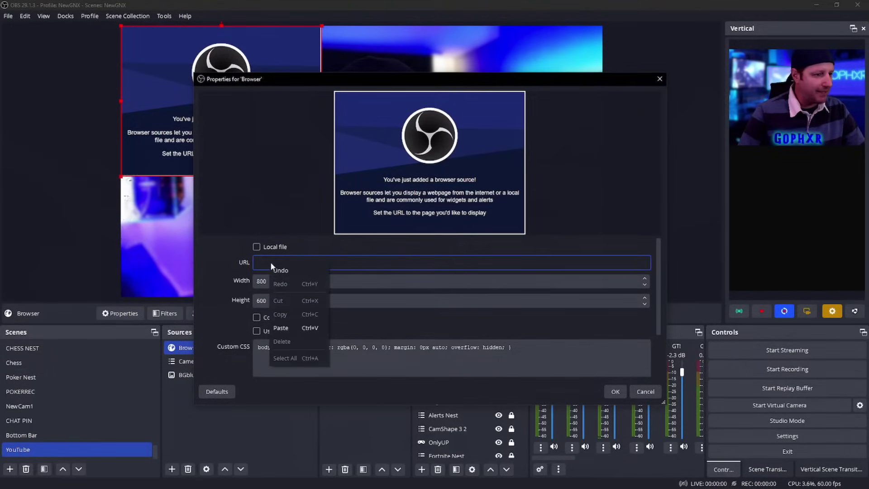
click(283, 328)
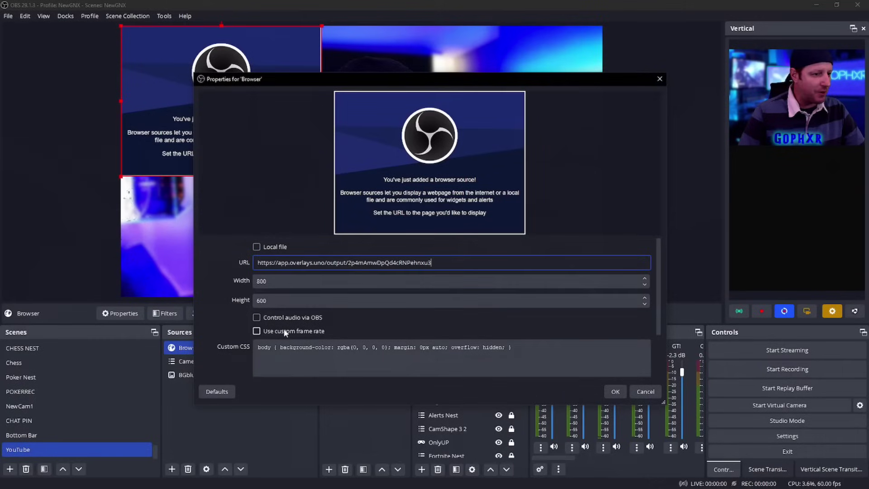
click(616, 392)
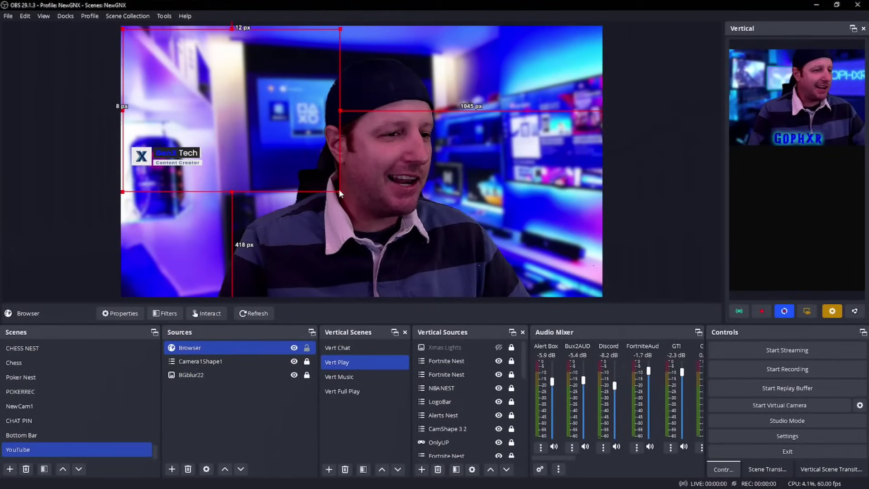
drag(339, 190, 493, 281)
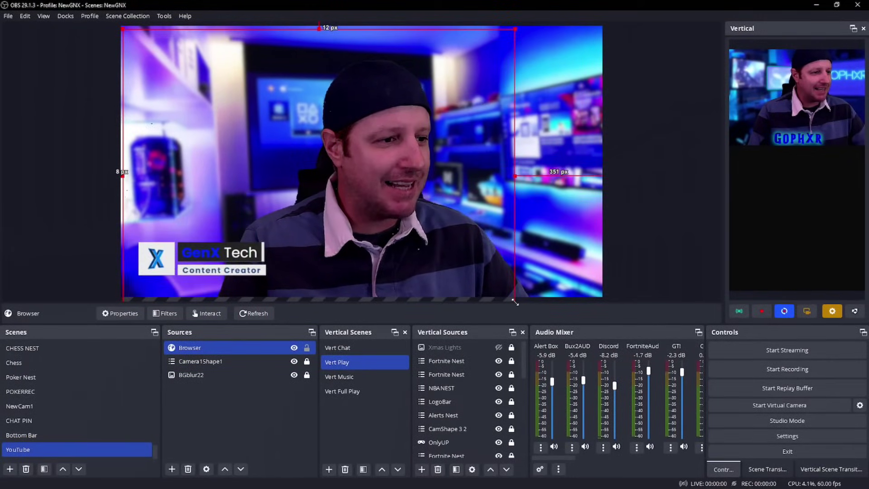
mouse_move(402, 279)
mouse_down()
mouse_move(392, 81)
mouse_move(651, 77)
mouse_move(714, 204)
mouse_move(436, 258)
mouse_move(387, 287)
mouse_move(398, 292)
mouse_up()
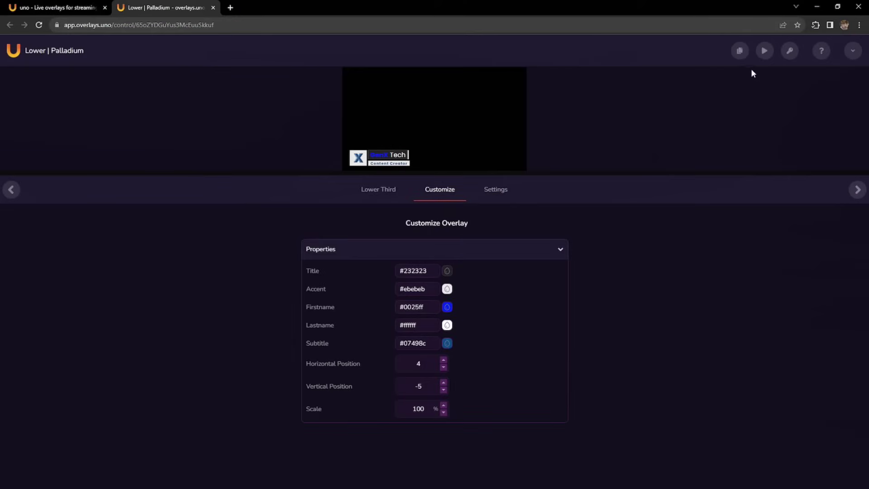
- Copy the Lower | Palladium control URL using the play icon in the toolbar
mouse_move(764, 58)
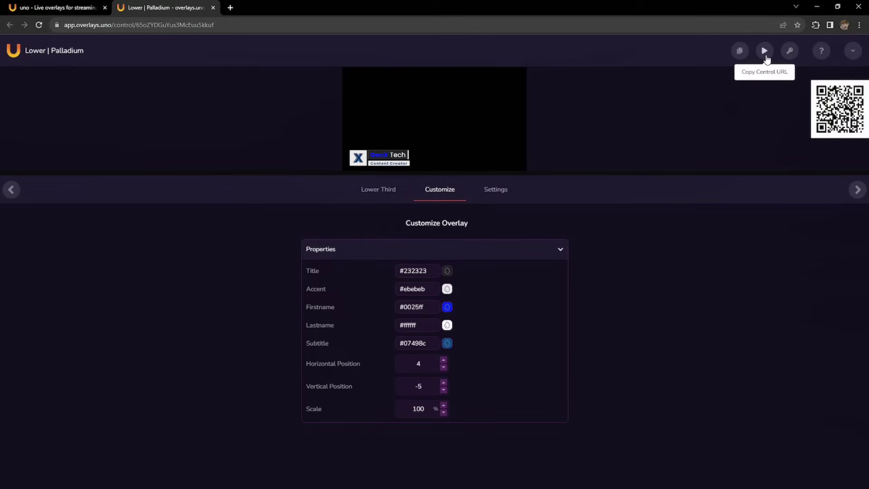
click(764, 51)
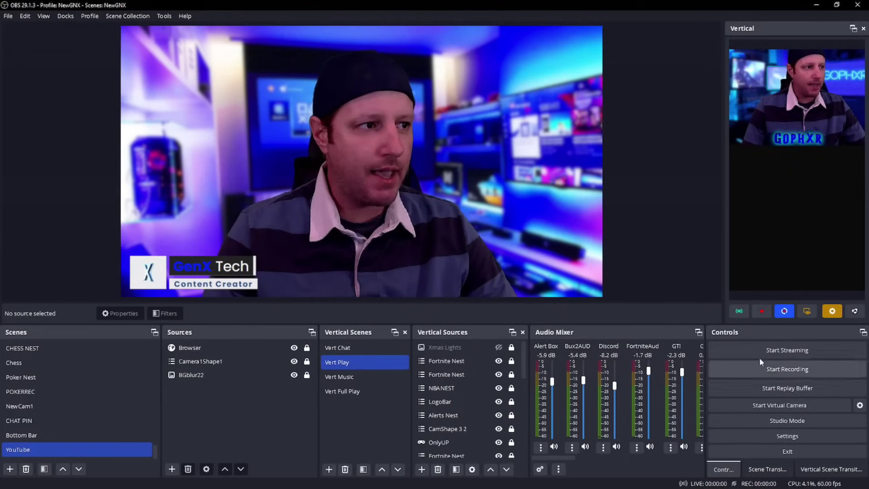
- Replace the UNO custom browser dock's URL with the overlays.uno control URL and apply it
click(65, 16)
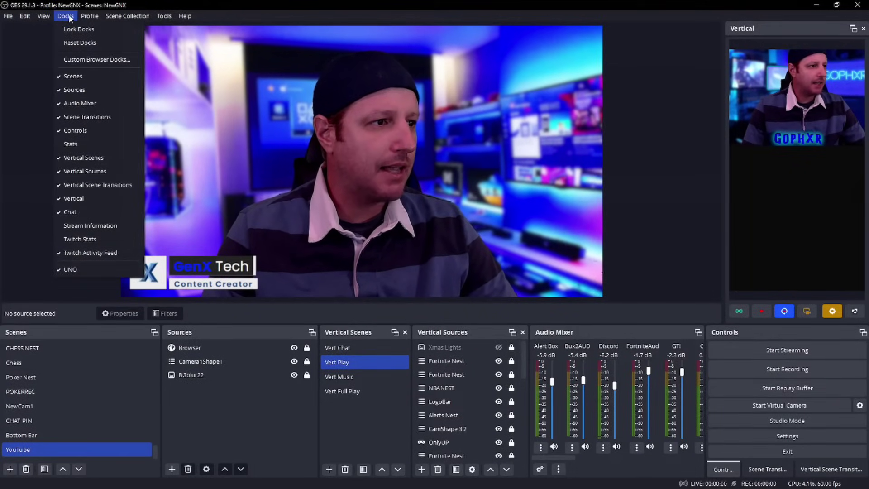
click(78, 60)
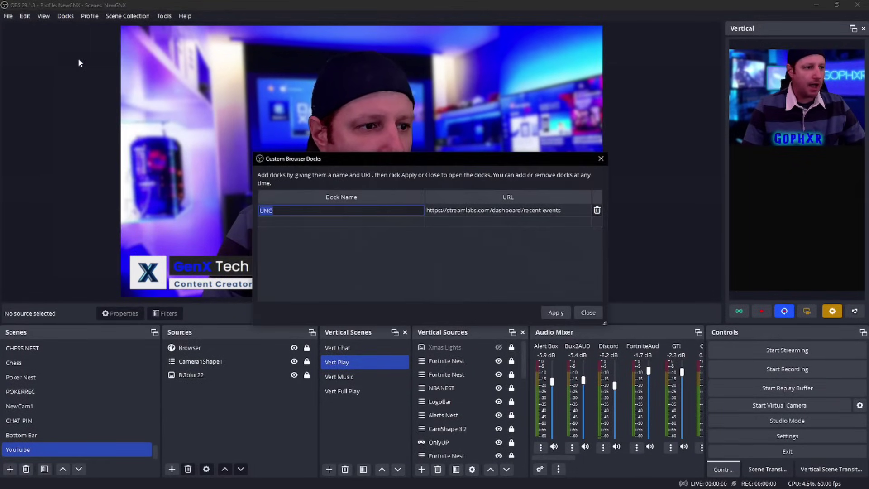
key(End)
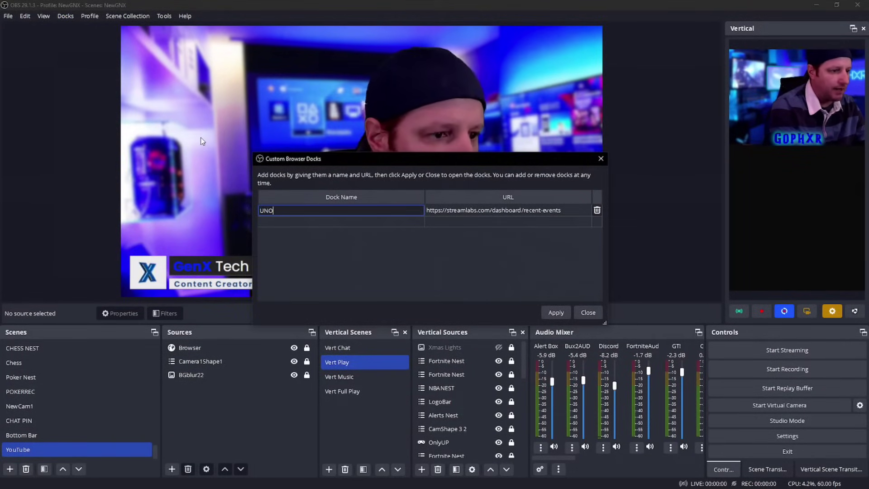
double_click(571, 210)
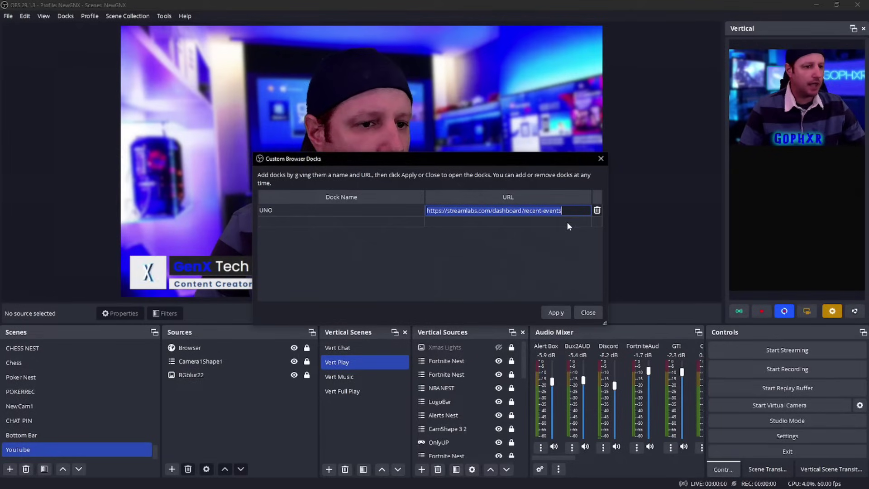
key(ctrl+v)
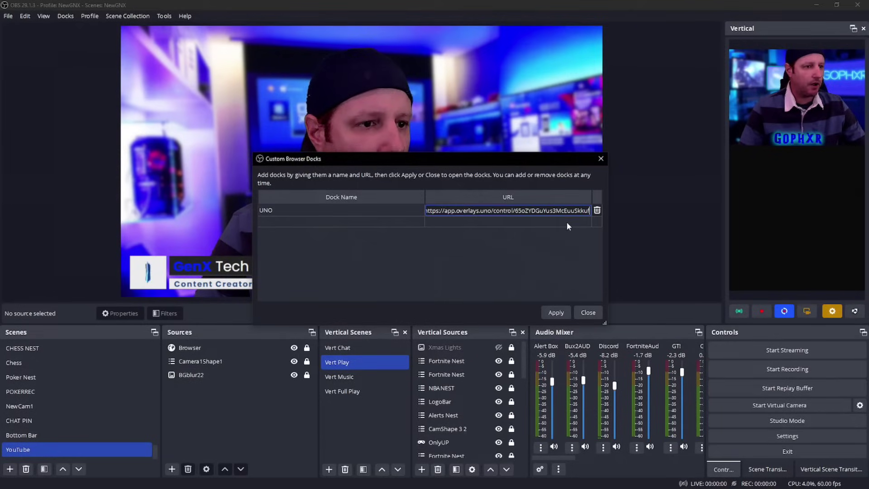
click(567, 312)
click(585, 314)
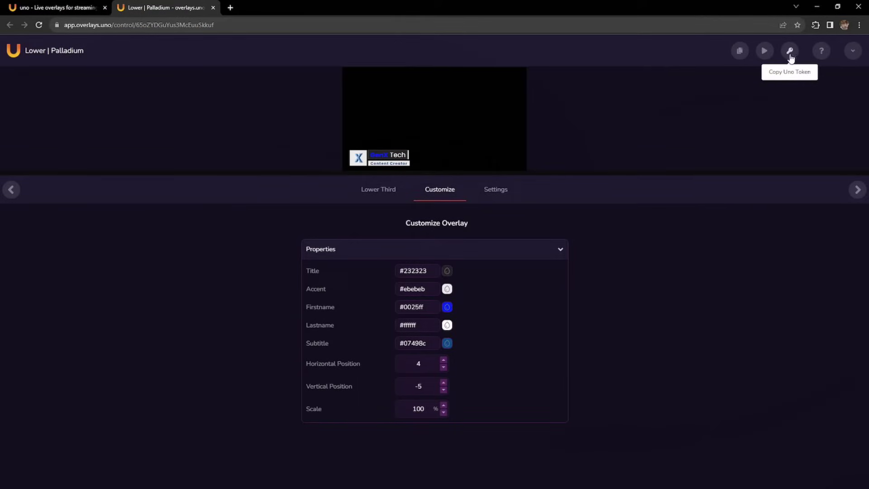
- Copy the overlay's Uno token and directly download the Stream Deck plugin from My overlays
click(790, 54)
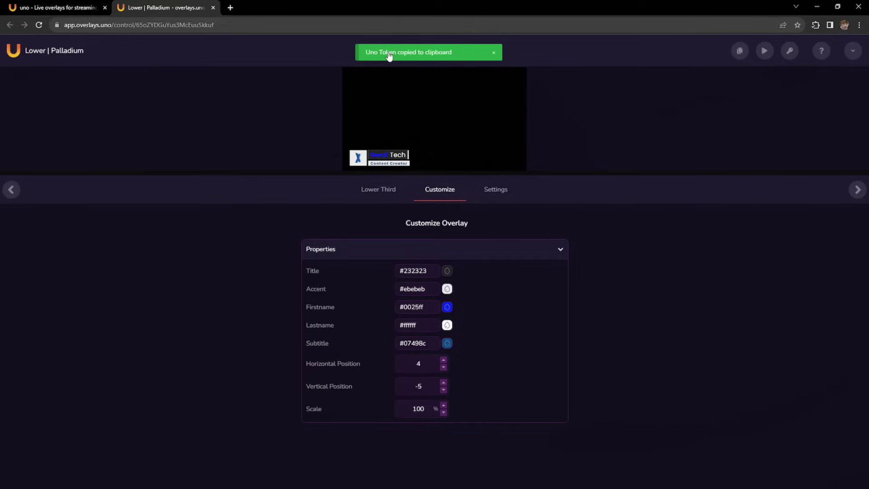
click(32, 6)
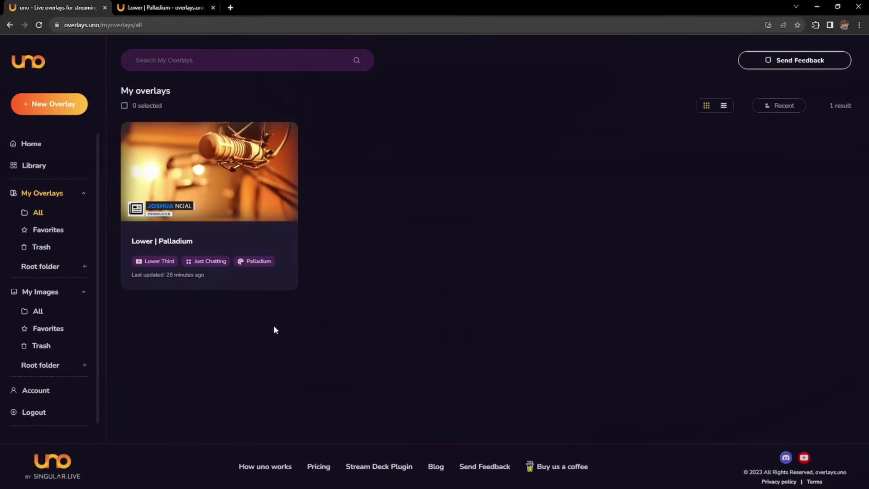
click(376, 471)
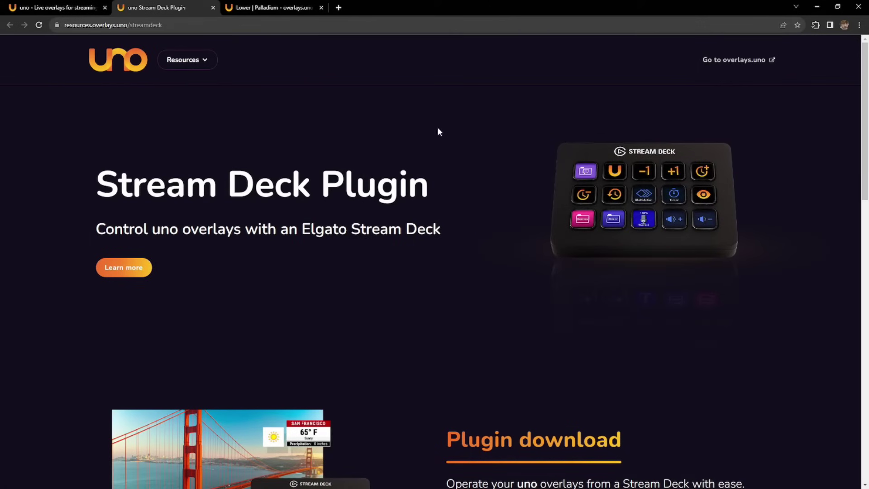
scroll(445, 133, down, 4)
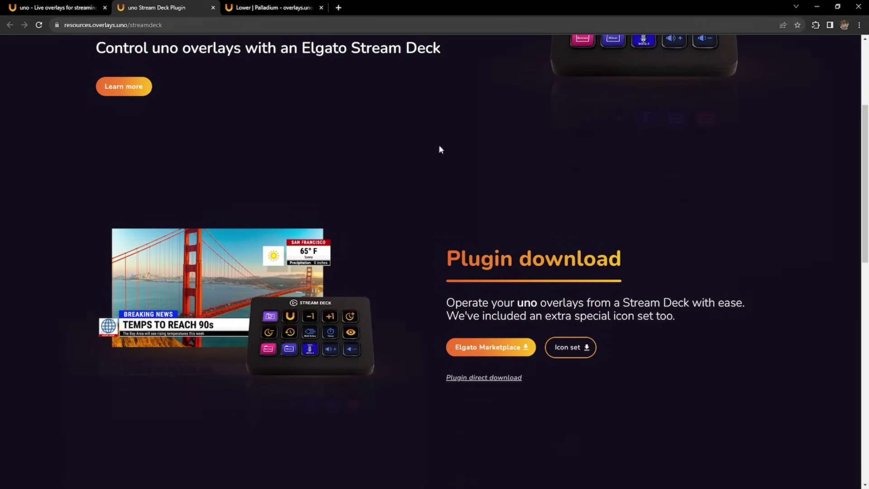
click(467, 381)
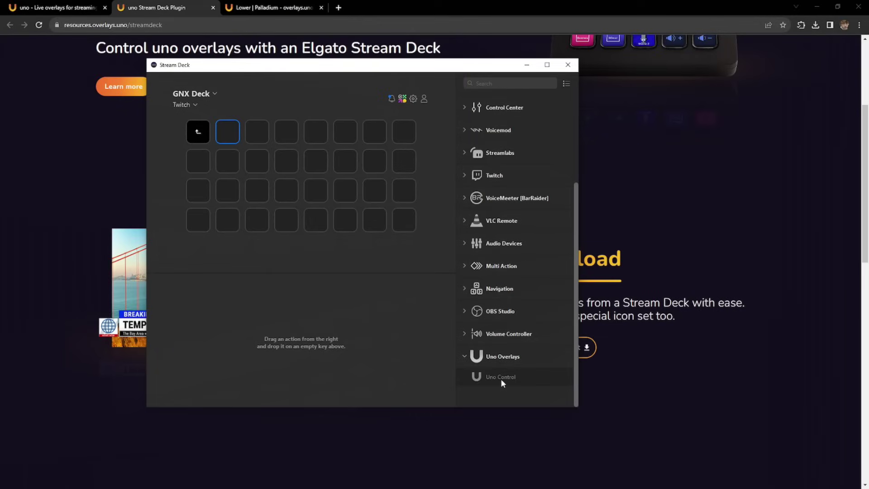
- Put an Uno Control action on an empty Stream Deck key and paste the overlay's Uno token into it
drag(499, 379, 288, 164)
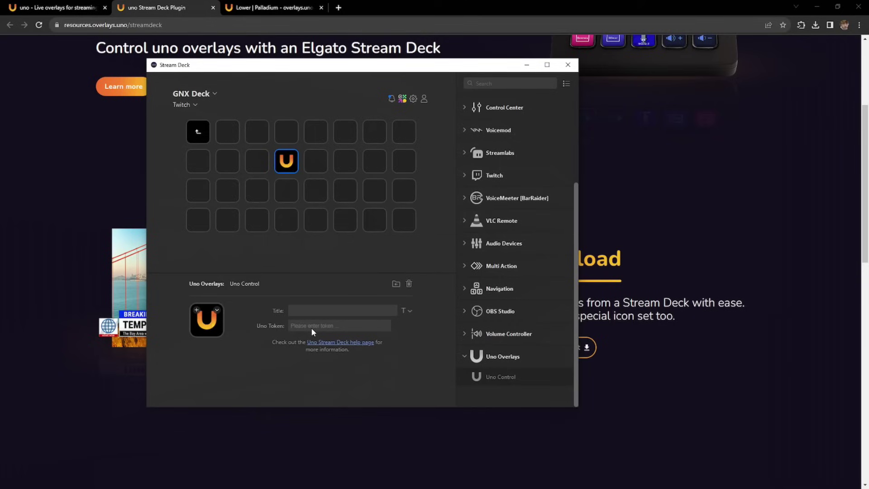
click(324, 327)
key(ctrl+v)
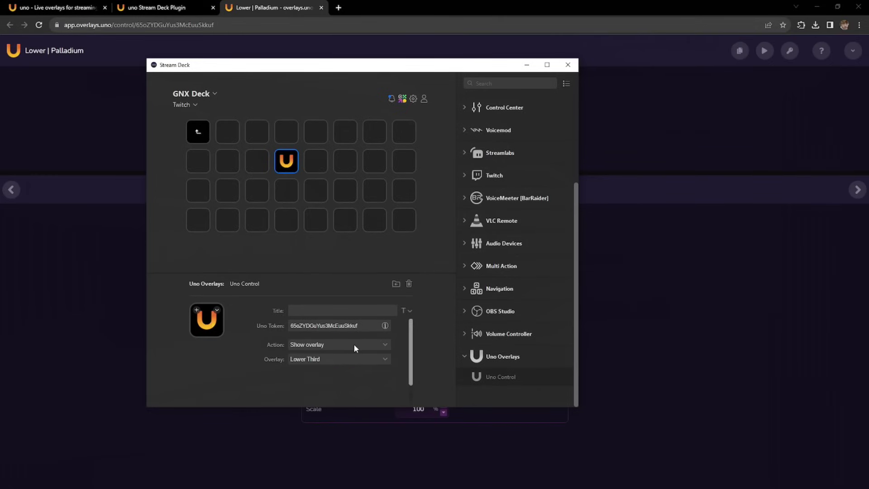
click(354, 344)
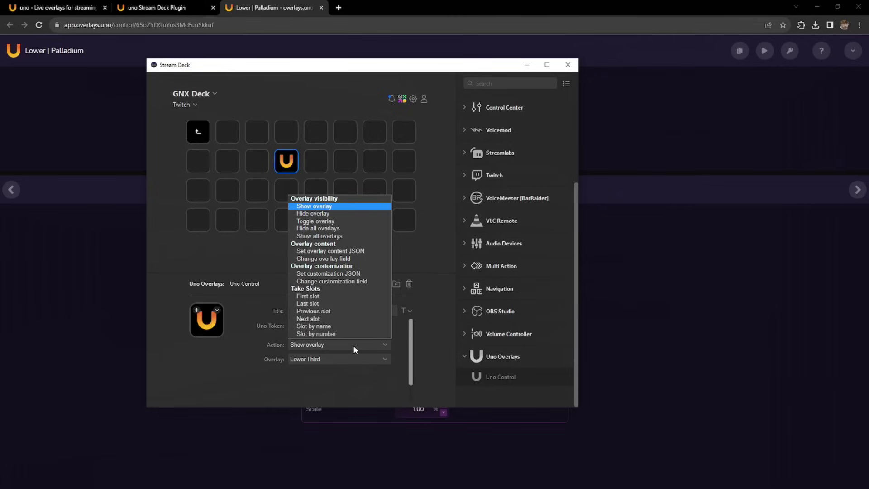
- Set the Uno Control key's action to toggle the Lower Third overlay
click(316, 221)
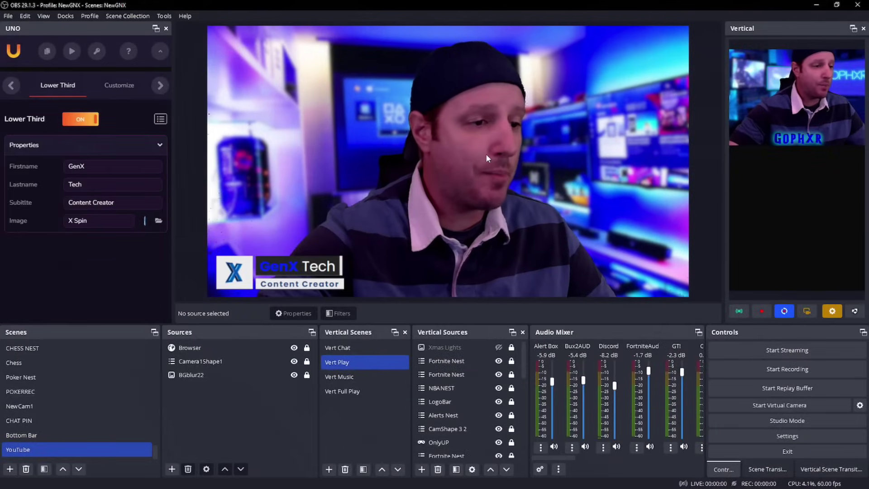